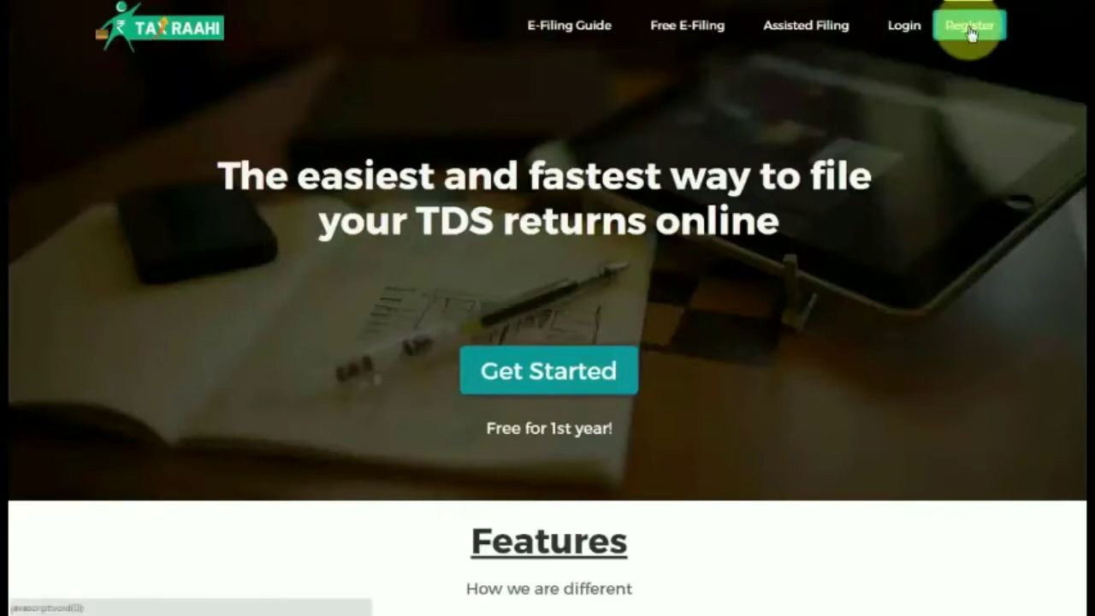
# Start a new account registration and enter the account holder's name and mobile number.
pyautogui.click(970, 33)
pyautogui.click(536, 173)
pyautogui.write('asd')
pyautogui.press('Tab')
pyautogui.write('978')
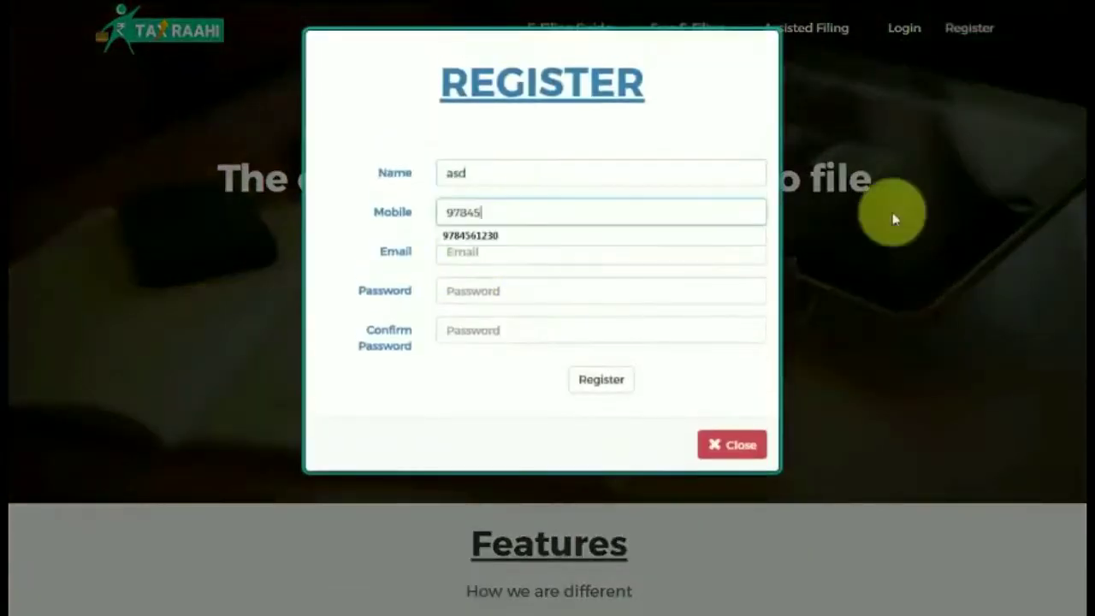
pyautogui.click(472, 236)
# Fill in the account e-mail, a password and its confirmation, and submit the registration.
pyautogui.click(475, 258)
pyautogui.click(665, 287)
pyautogui.write('123456')
pyautogui.click(642, 333)
pyautogui.write('123456')
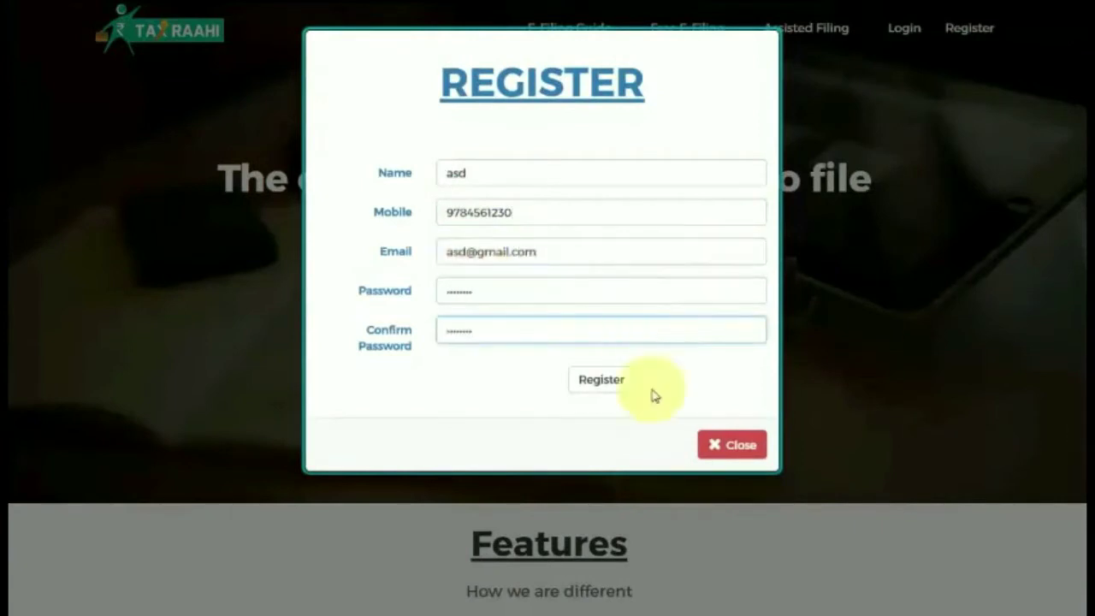
pyautogui.click(633, 383)
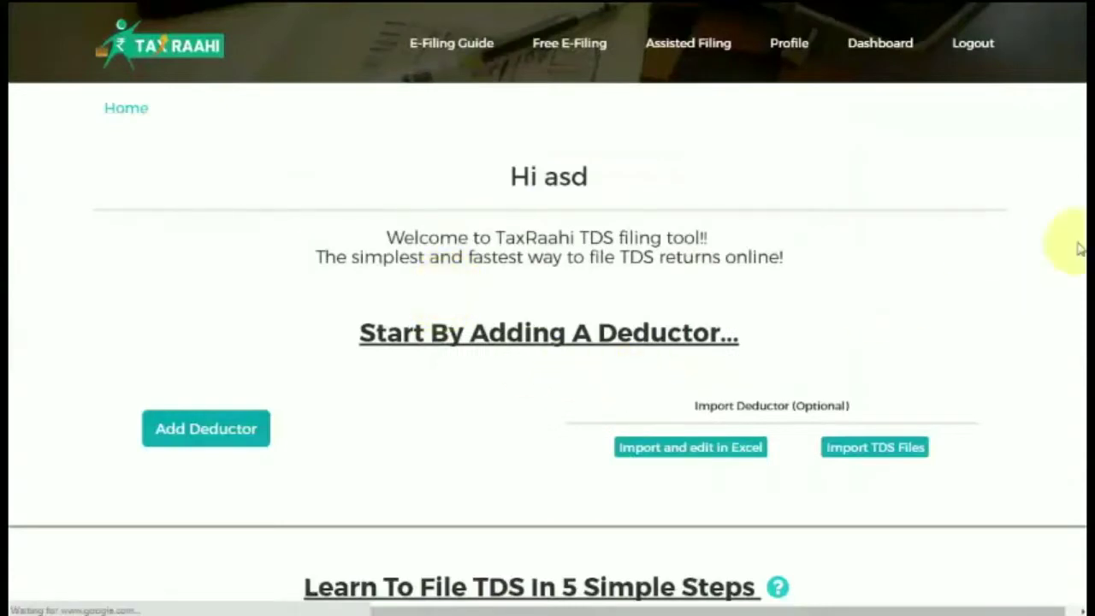
# Scroll down the dashboard and choose Add Deductor to open the Add A Deductor form.
pyautogui.scroll(-2, 1080, 235)
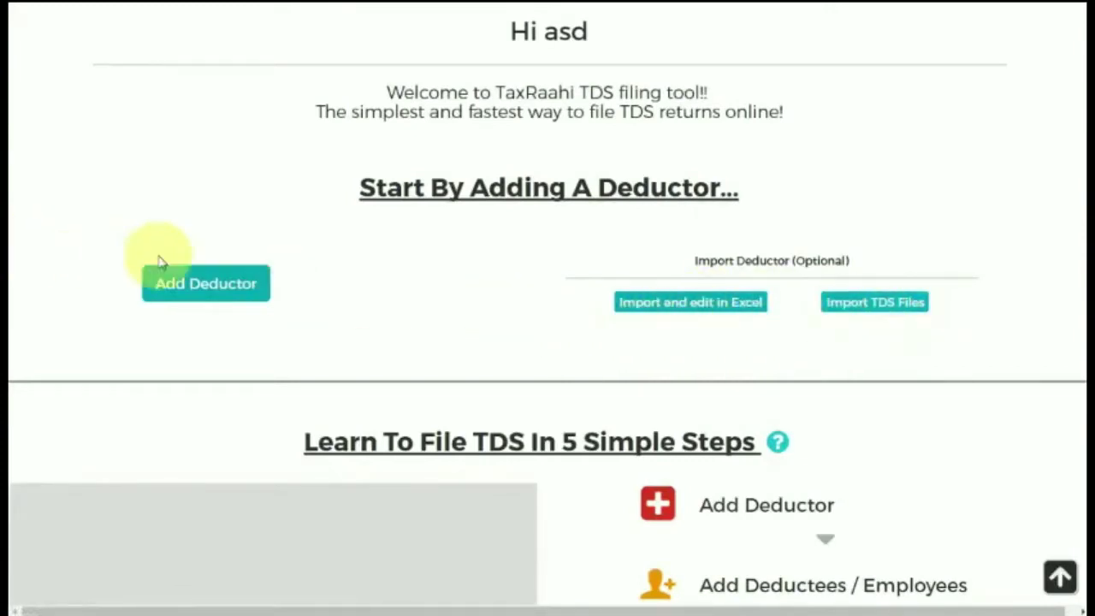
pyautogui.click(206, 285)
# Enter the deductor's company name, TAN and PAN, choose the deductor type, and save the basic info.
pyautogui.click(379, 366)
pyautogui.write('asd')
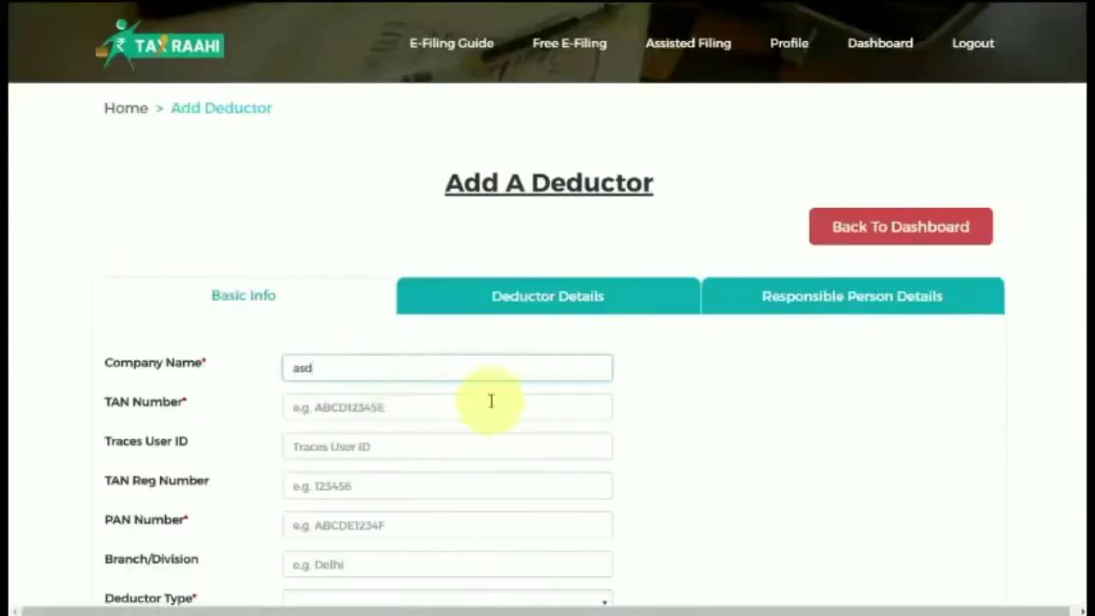
pyautogui.click(492, 401)
pyautogui.write('abcd12345e')
pyautogui.click(397, 531)
pyautogui.write('abcde1234e')
pyautogui.scroll(-2, 533, 411)
pyautogui.click(533, 411)
pyautogui.click(533, 410)
pyautogui.click(172, 474)
pyautogui.click(438, 176)
pyautogui.write('H')
pyautogui.click(348, 214)
pyautogui.click(333, 373)
pyautogui.write('110025')
pyautogui.click(333, 411)
pyautogui.click(385, 245)
# Add the deductor's STD code 011, phone number and e-mail, then save the deductor details.
pyautogui.click(286, 451)
pyautogui.write('011')
pyautogui.press('Tab')
pyautogui.write('12345687')
pyautogui.click(428, 530)
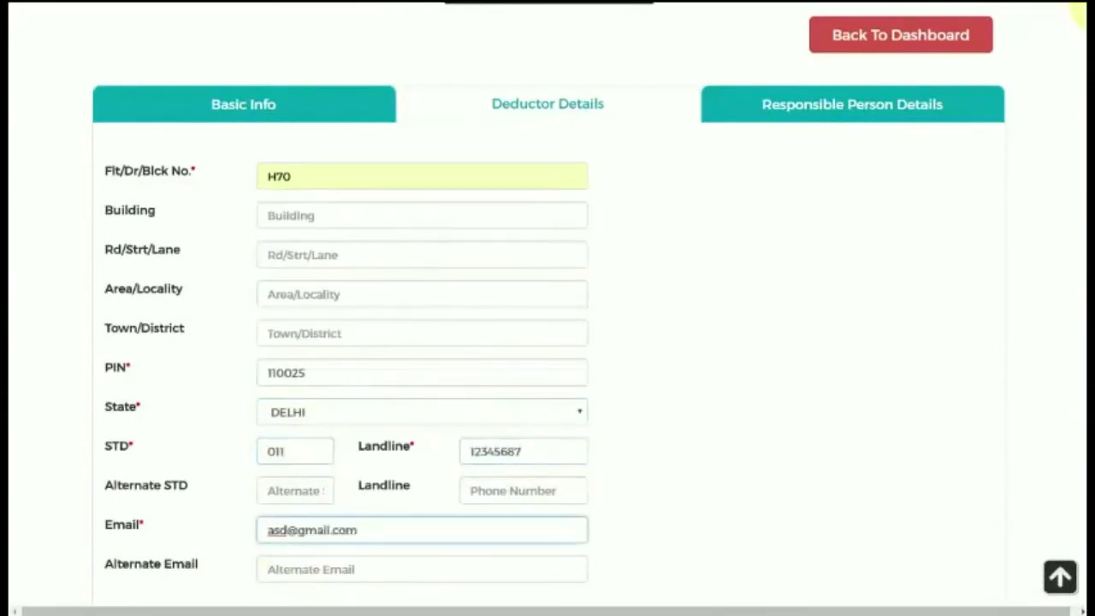
pyautogui.scroll(-4, 237, 331)
pyautogui.click(237, 330)
# Enter the responsible person's designation, name, father's name, mobile number and PAN.
pyautogui.scroll(5, 1076, 264)
pyautogui.click(463, 110)
pyautogui.write('abc')
pyautogui.click(419, 144)
pyautogui.write('Man')
pyautogui.click(313, 183)
pyautogui.write('ert')
pyautogui.press('Tab')
pyautogui.write('9876543210')
pyautogui.click(450, 256)
pyautogui.write('abcde')
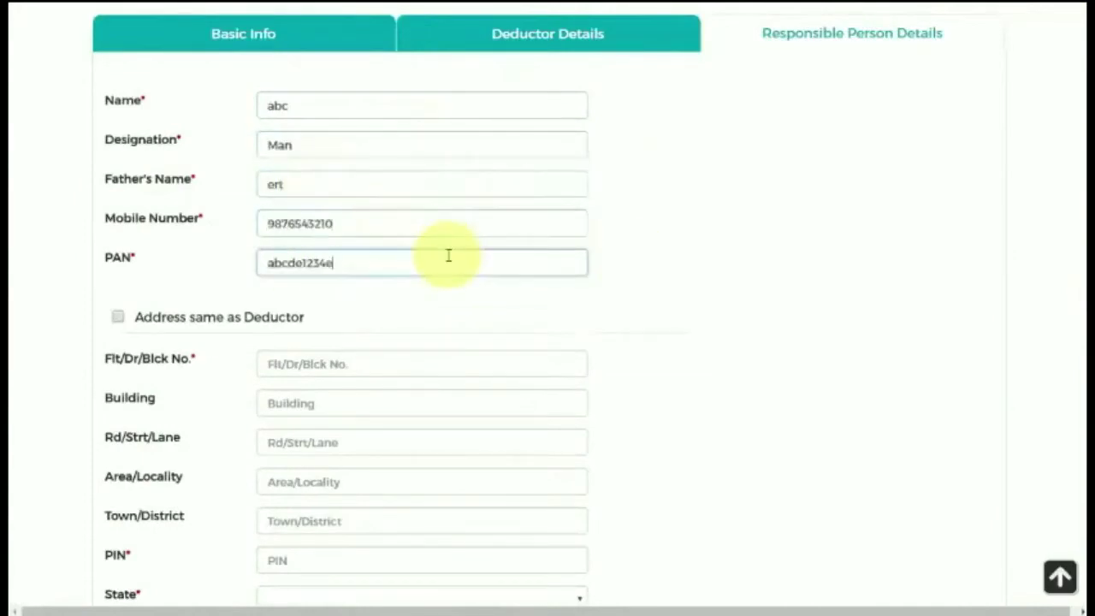
# Reuse the deductor's address, add STD code 011, phone and e-mail, and save the deductor.
pyautogui.click(117, 317)
pyautogui.click(271, 359)
pyautogui.write('011')
pyautogui.click(502, 373)
pyautogui.click(318, 442)
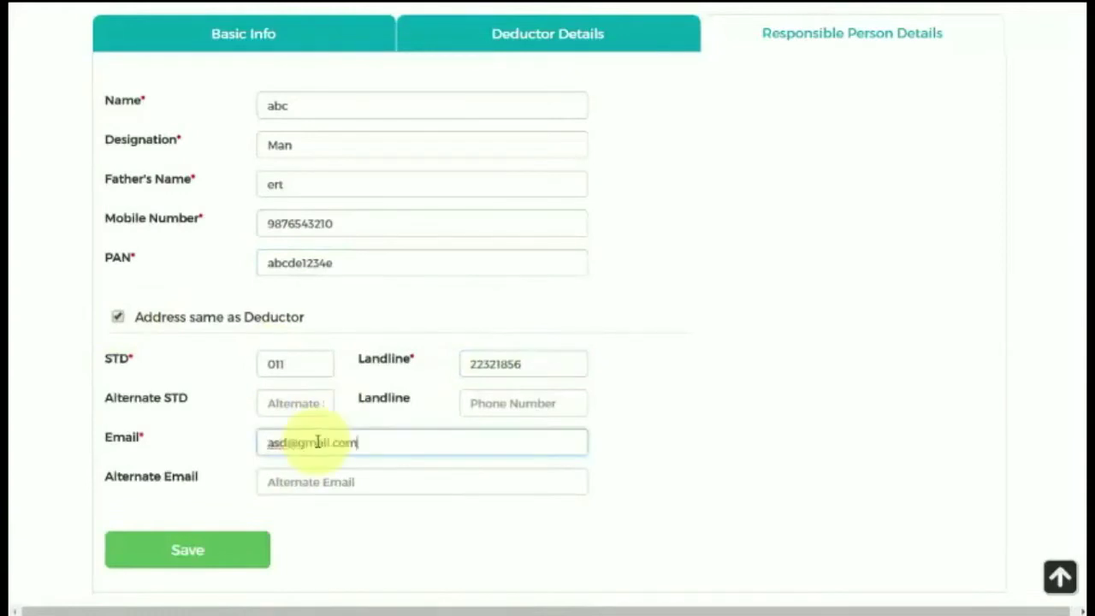
pyautogui.click(188, 550)
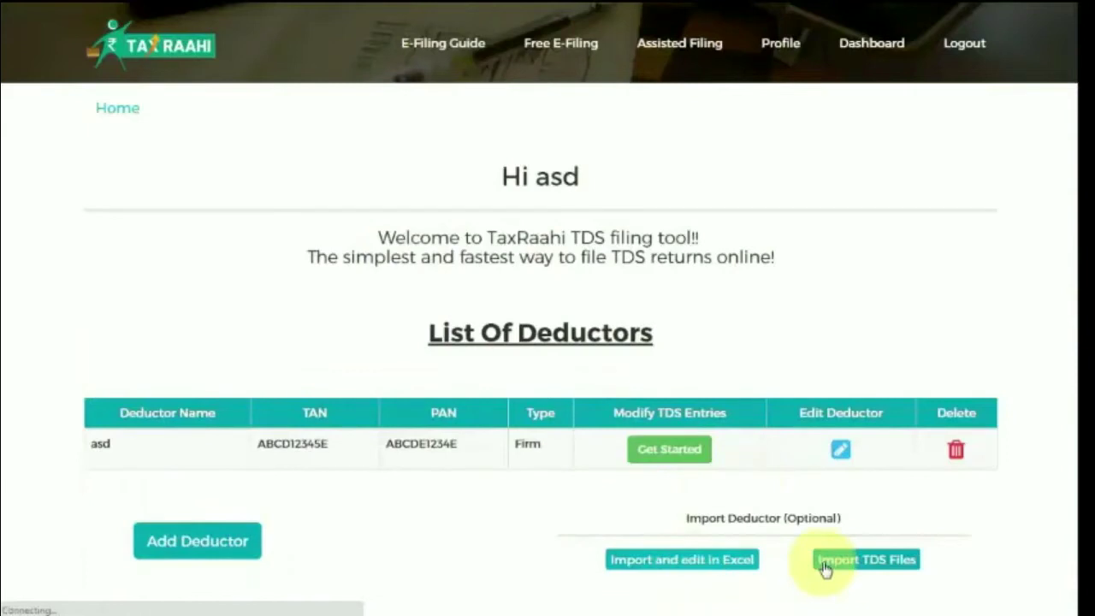
# Start a return for the deductor with Form 24Q, financial year 2015 - 2016, quarter Q1.
pyautogui.click(685, 462)
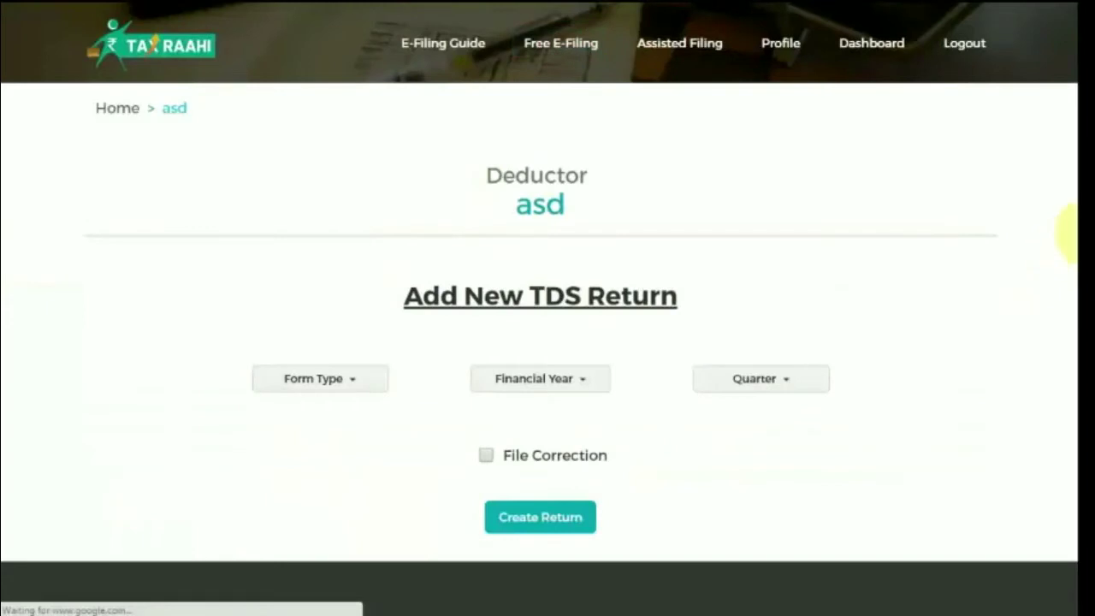
pyautogui.scroll(-2, 1070, 256)
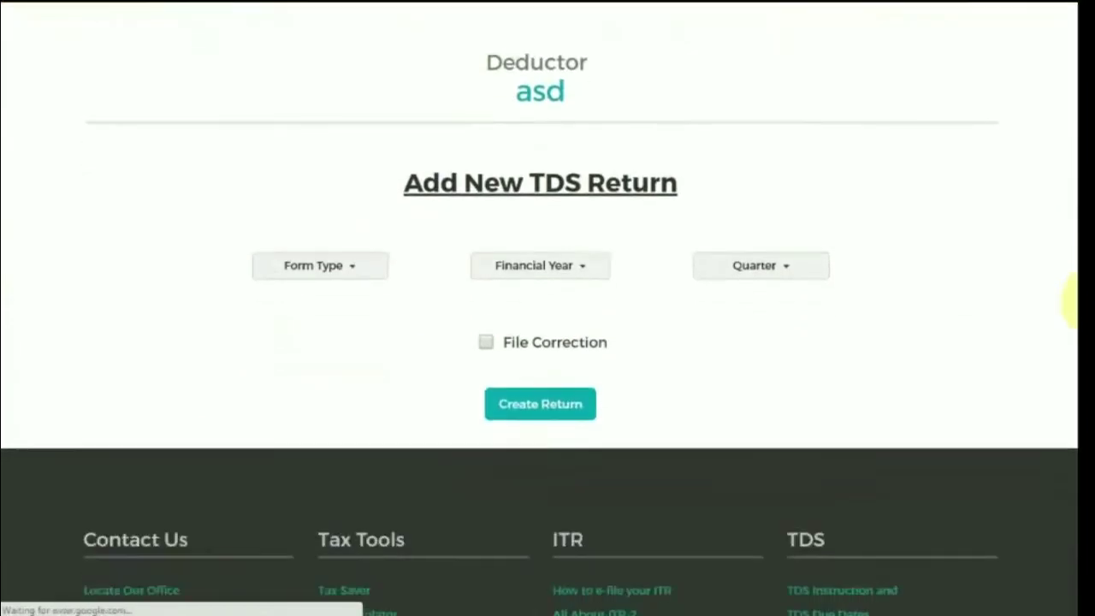
pyautogui.scroll(1, 1070, 308)
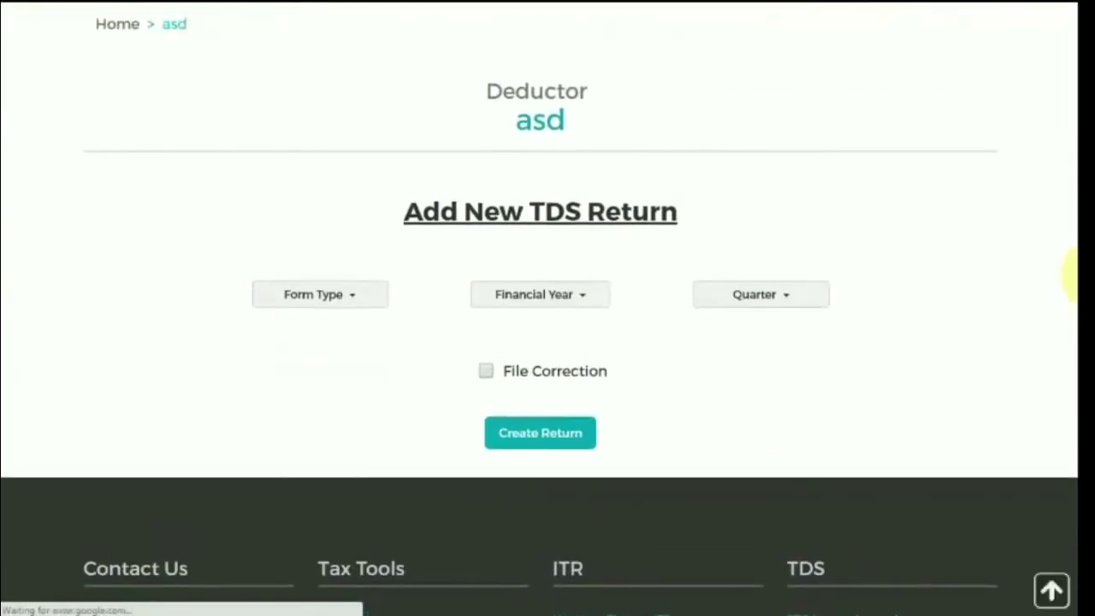
pyautogui.click(343, 302)
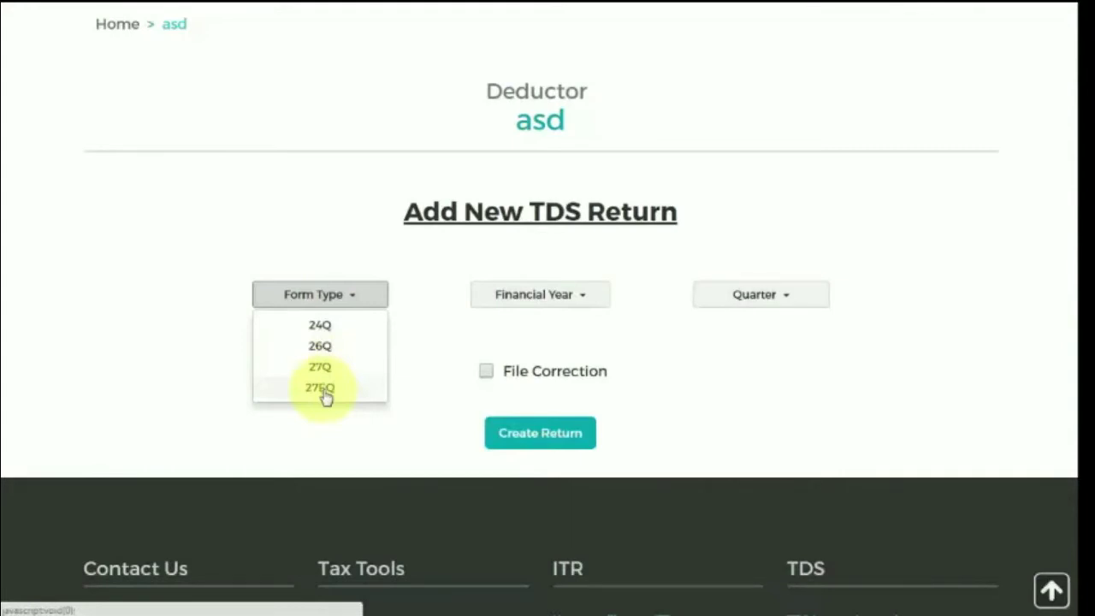
pyautogui.click(320, 325)
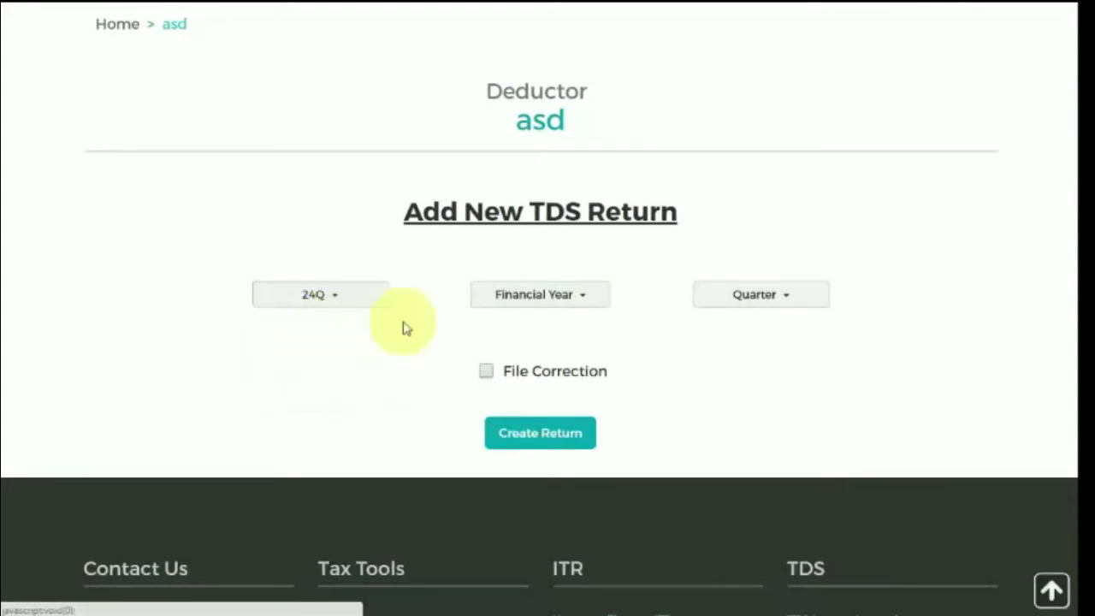
pyautogui.click(554, 309)
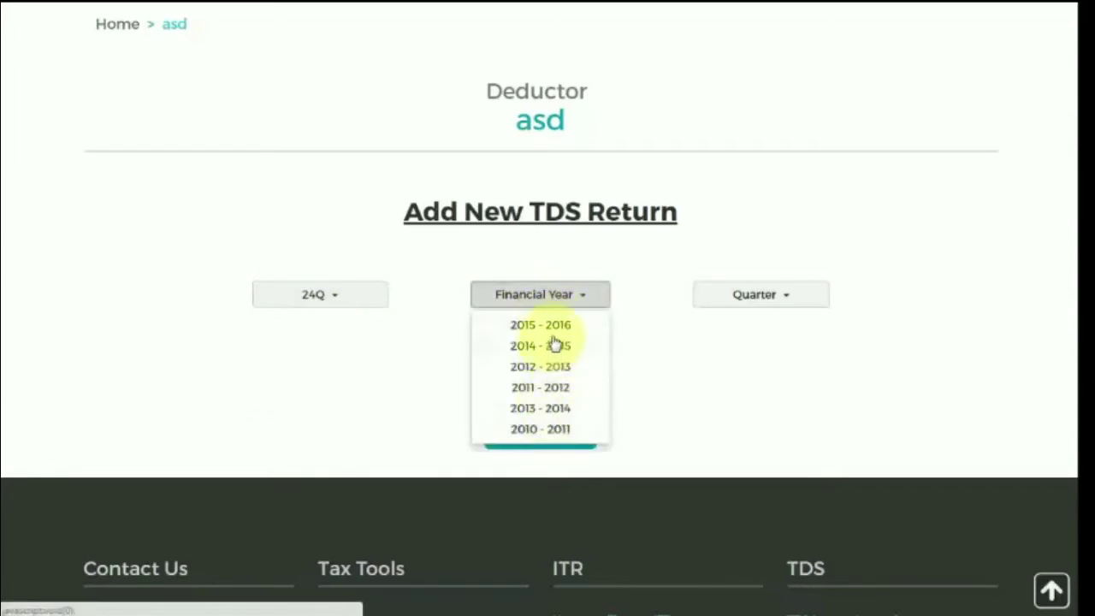
pyautogui.click(556, 333)
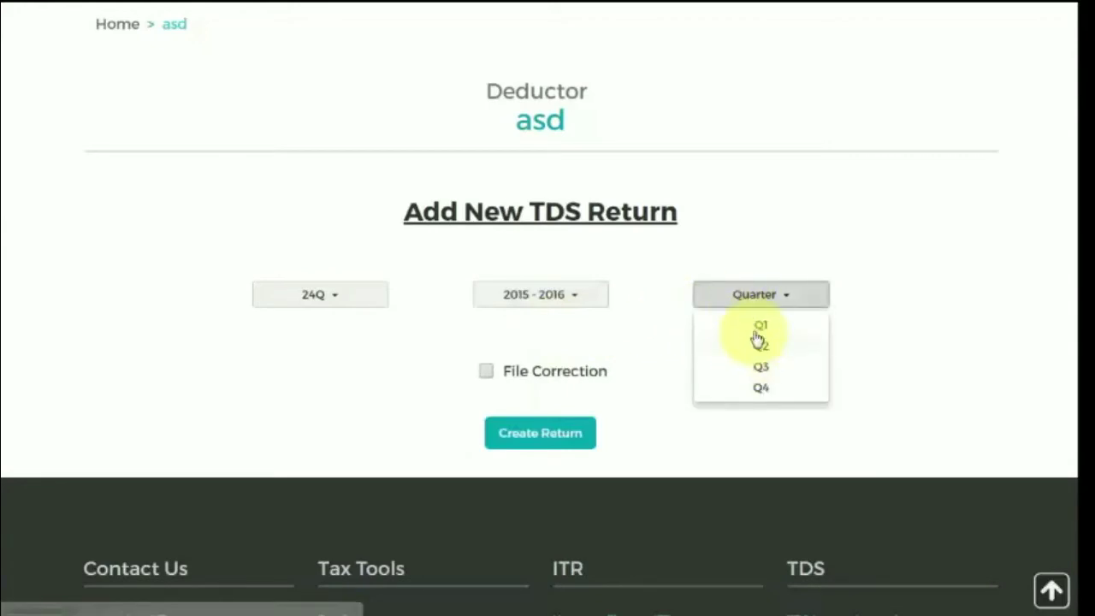
pyautogui.click(760, 327)
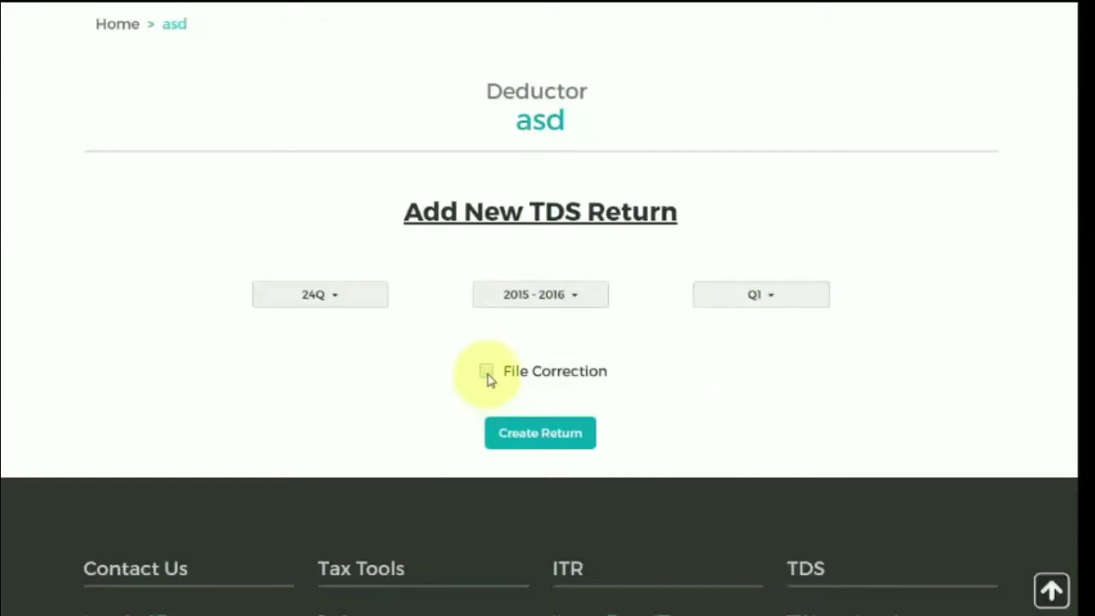
pyautogui.click(538, 439)
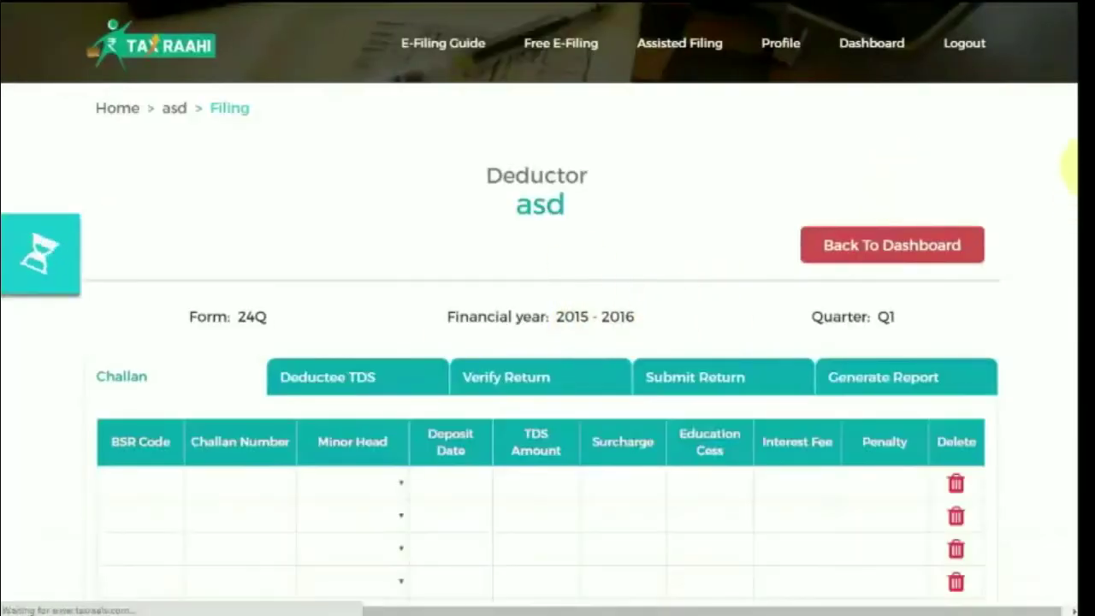
# Set minor head 200 - Payable, deposit date 01-08-2016, zero surcharge, cess, interest and penalty, then save the challan.
pyautogui.scroll(-3, 1074, 245)
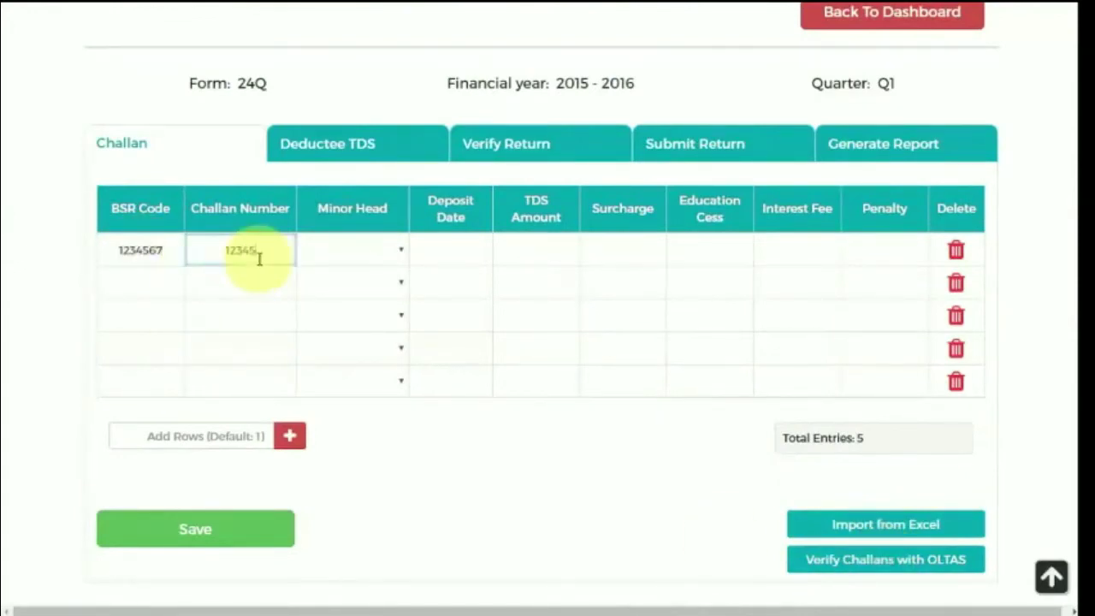
pyautogui.click(351, 250)
pyautogui.click(359, 286)
pyautogui.click(451, 250)
pyautogui.click(451, 339)
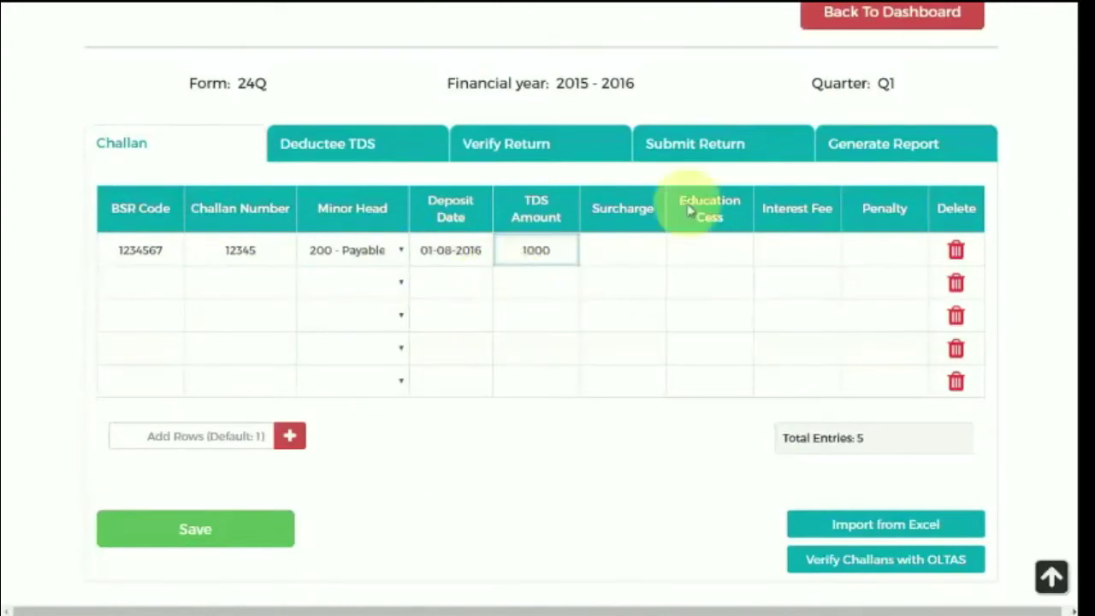
pyautogui.click(591, 252)
pyautogui.click(710, 251)
pyautogui.click(798, 252)
pyautogui.click(890, 252)
pyautogui.click(240, 532)
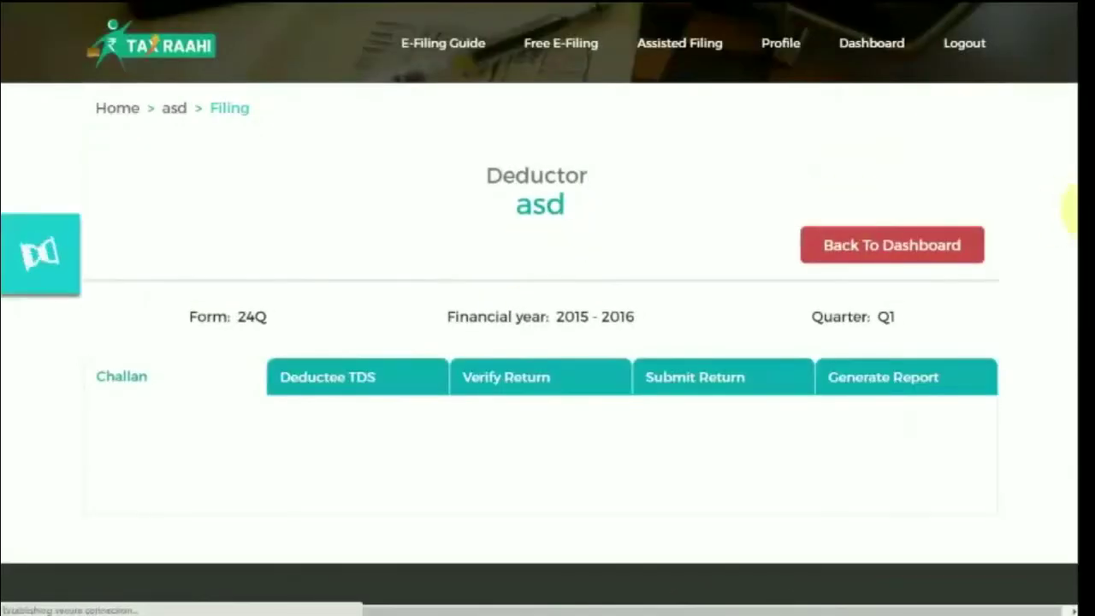
pyautogui.scroll(-3, 971, 293)
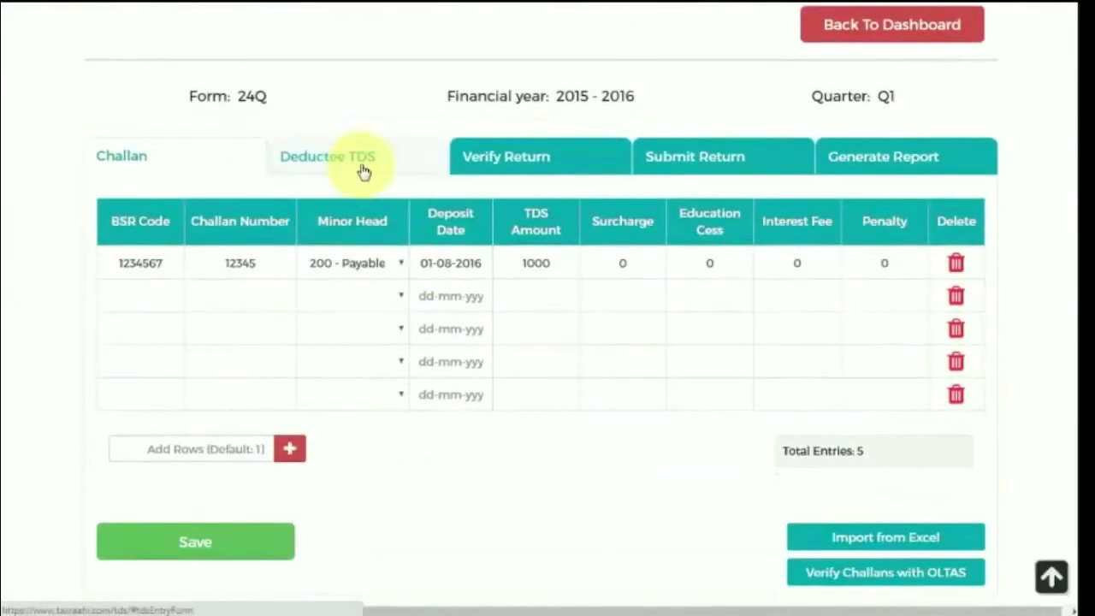
# On Deductee TDS, enter the deductee's name, employee number and PAN, type Company, section 192B.
pyautogui.click(358, 163)
pyautogui.scroll(-1, 1070, 299)
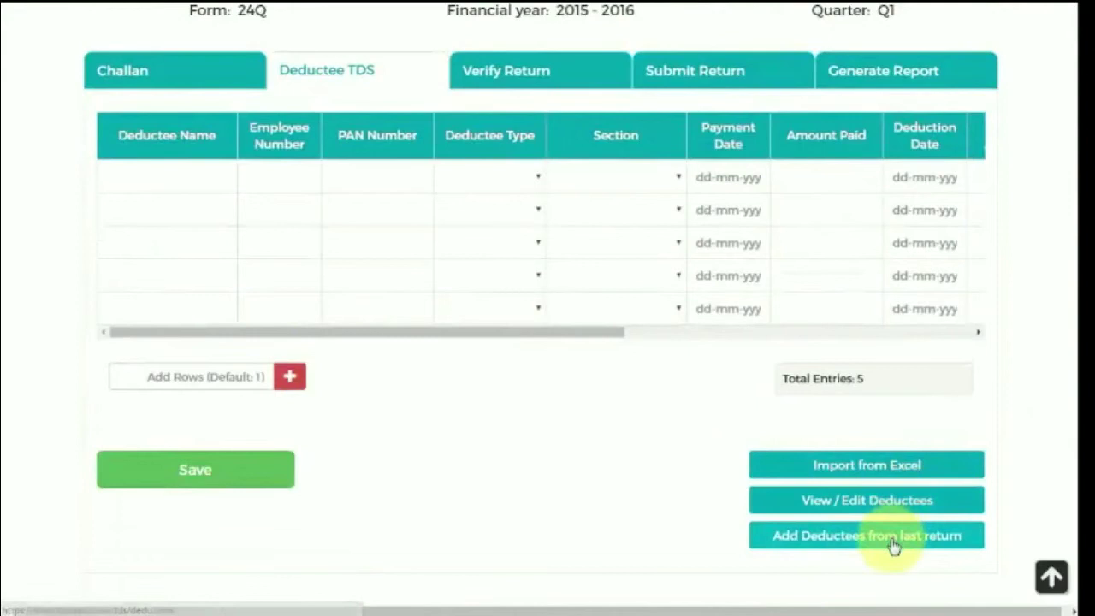
pyautogui.click(147, 178)
pyautogui.write('a')
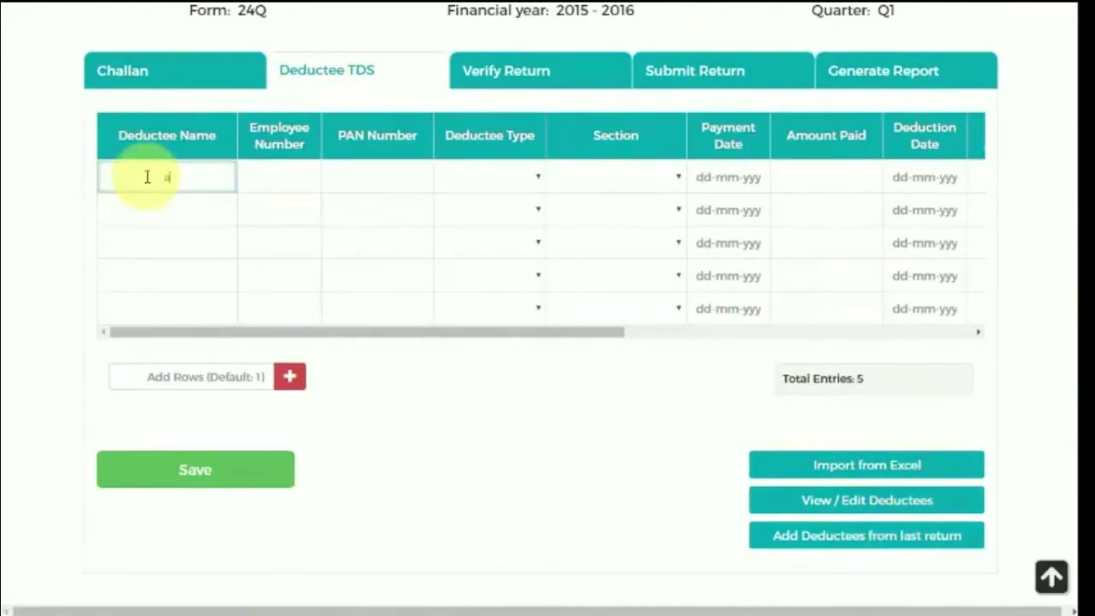
pyautogui.write('bc')
pyautogui.click(262, 177)
pyautogui.write('123')
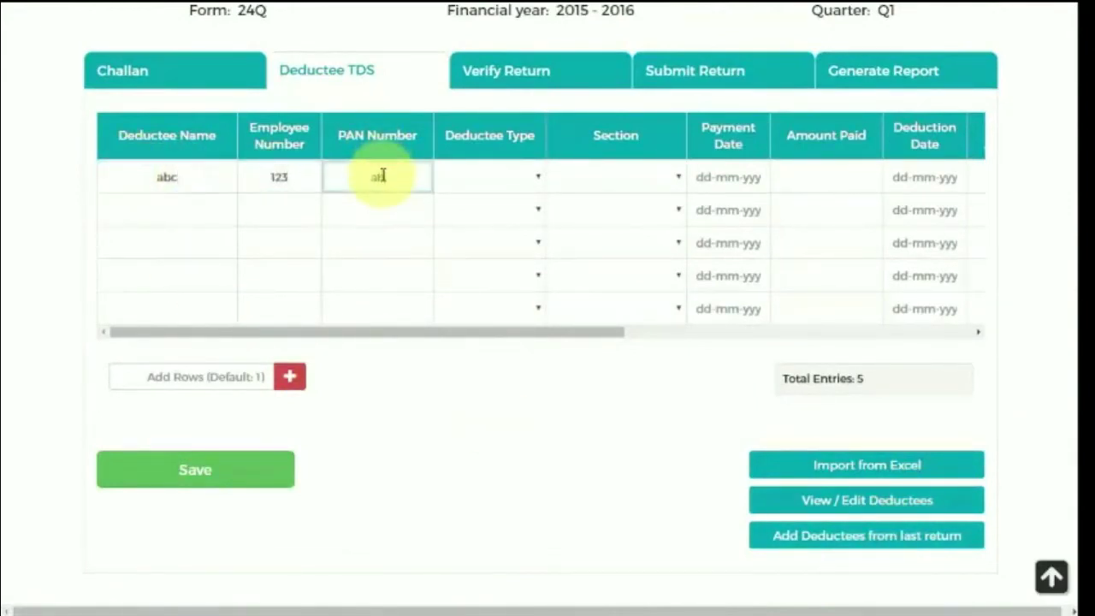
pyautogui.click(382, 175)
pyautogui.write('abcde1234e')
pyautogui.click(480, 177)
pyautogui.click(530, 196)
pyautogui.click(617, 177)
pyautogui.click(622, 227)
# Set payment and deduction dates 01-08-2016, paid 10000, TDS 1000, zero surcharge and cess, challan 12345, and save.
pyautogui.click(743, 181)
pyautogui.click(725, 265)
pyautogui.click(822, 177)
pyautogui.write('10000')
pyautogui.moveTo(571, 336); pyautogui.dragTo(953, 328)
pyautogui.click(350, 177)
pyautogui.click(320, 265)
pyautogui.click(413, 177)
pyautogui.write('1000')
pyautogui.click(531, 179)
pyautogui.write('0')
pyautogui.click(590, 178)
pyautogui.write('0')
pyautogui.click(638, 179)
pyautogui.write('12345')
pyautogui.moveTo(520, 336); pyautogui.dragTo(115, 332)
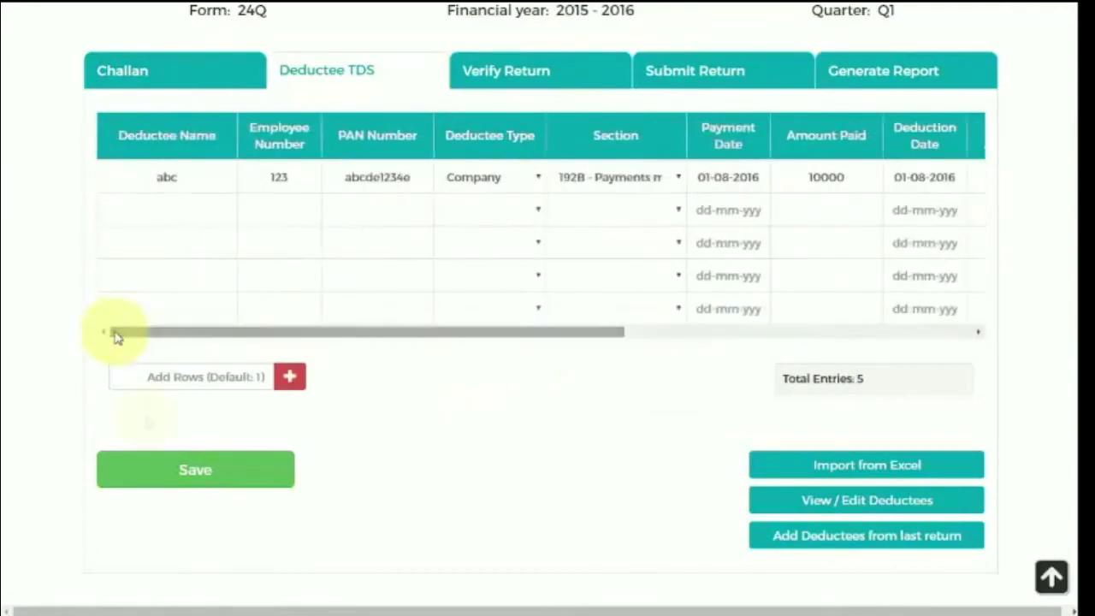
pyautogui.click(183, 472)
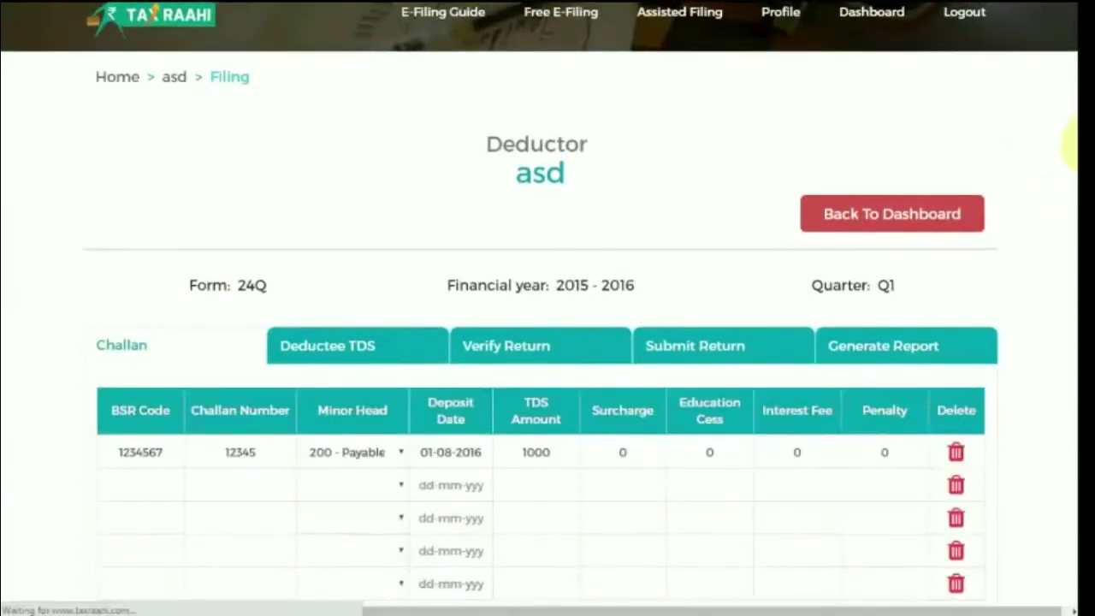
# Review the Verify Return status showing only the Rs. 82600 late fee, then generate the FVU file.
pyautogui.scroll(-5, 1069, 154)
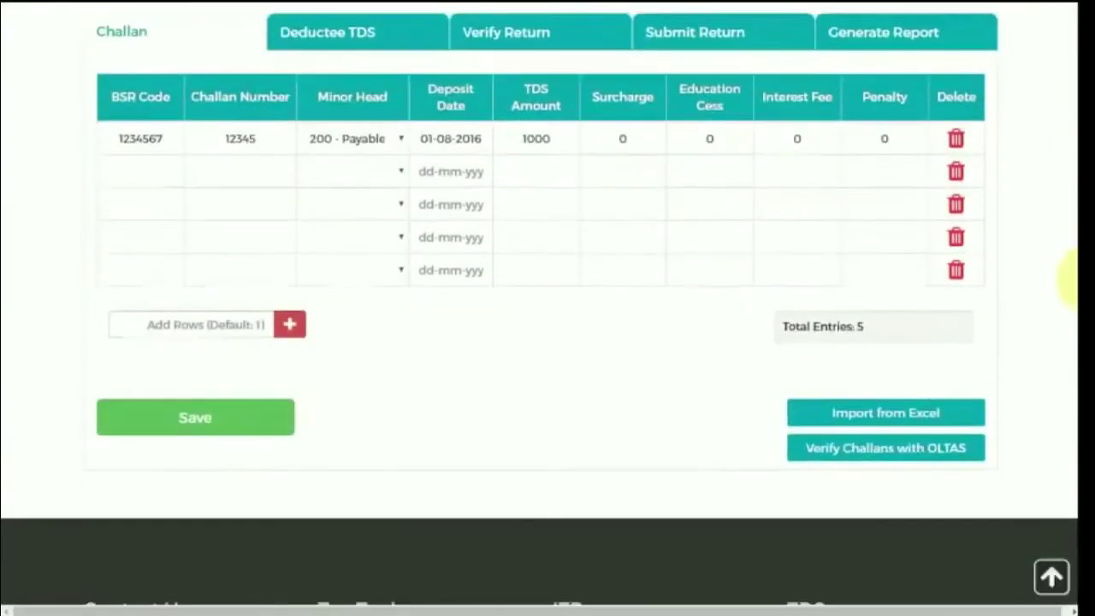
pyautogui.scroll(1, 1070, 239)
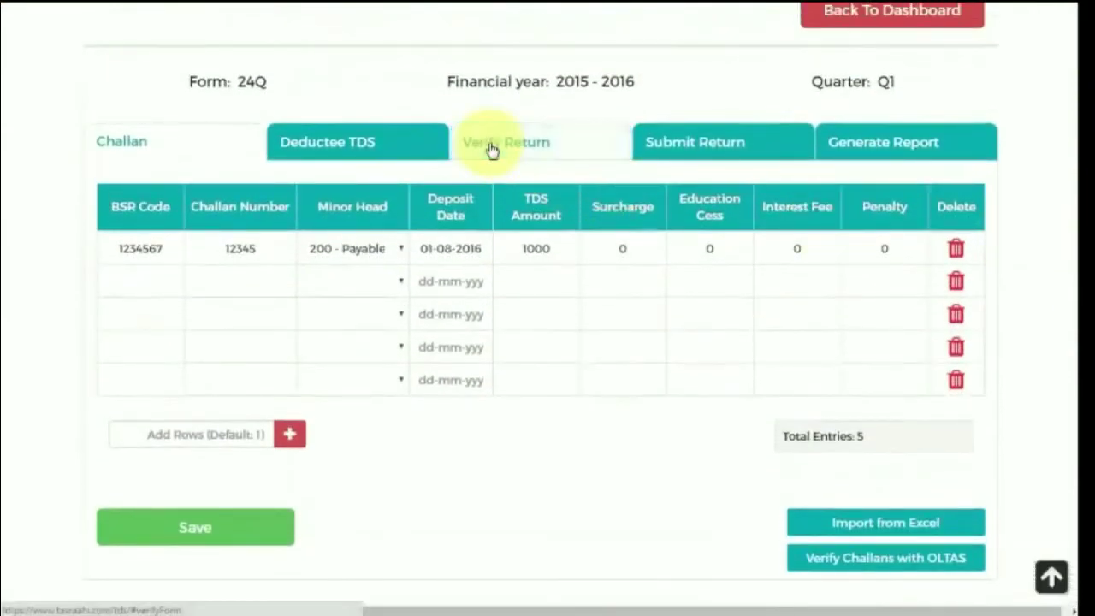
pyautogui.click(490, 147)
pyautogui.scroll(-2, 1069, 240)
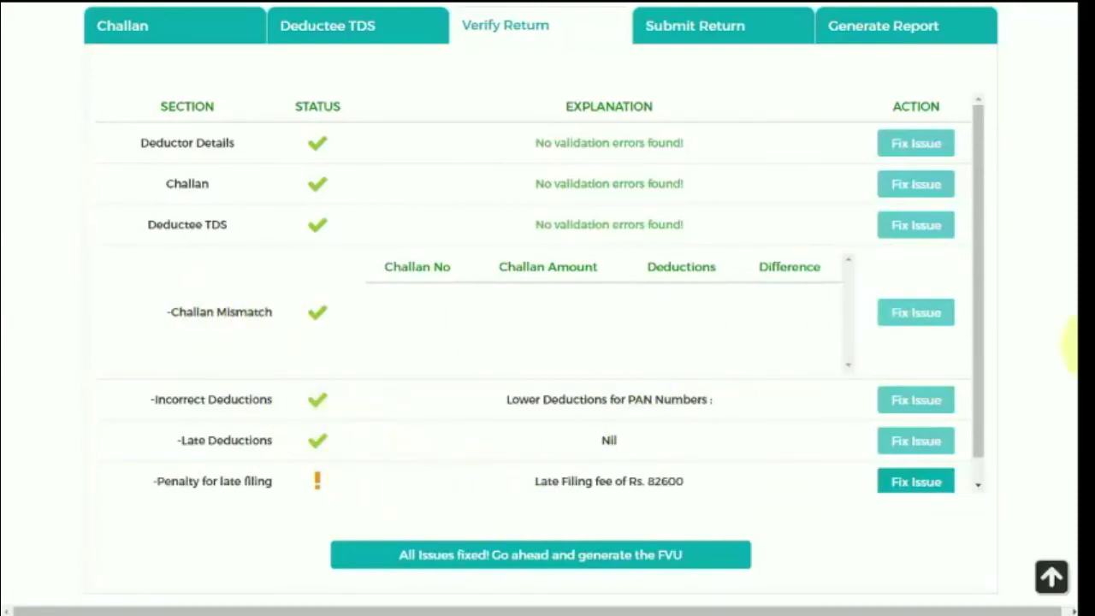
pyautogui.scroll(-1, 1074, 329)
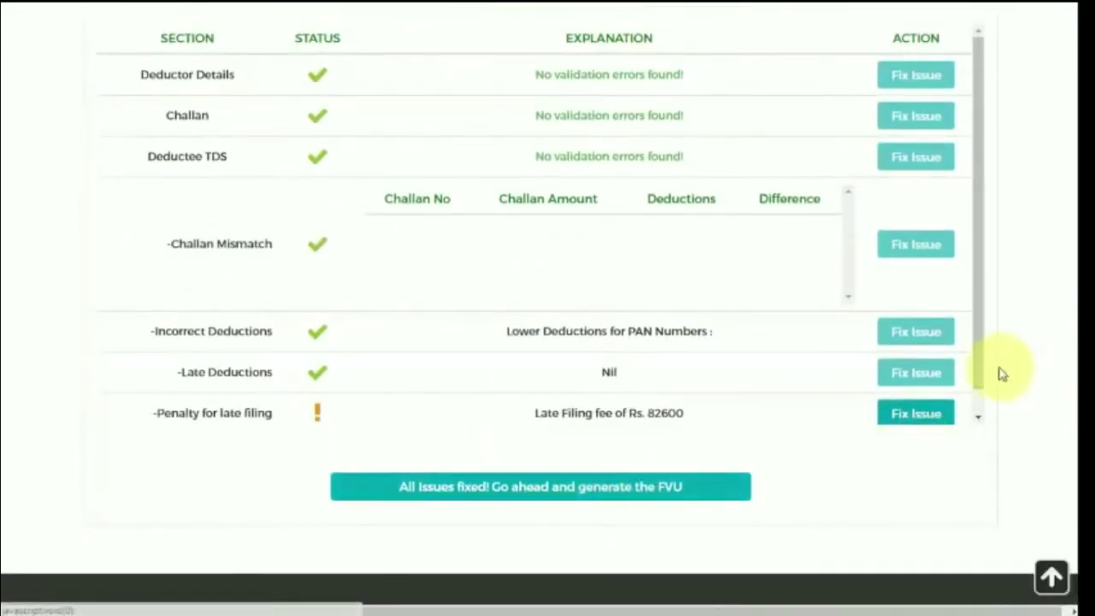
pyautogui.scroll(-1, 979, 398)
pyautogui.scroll(-1, 979, 398)
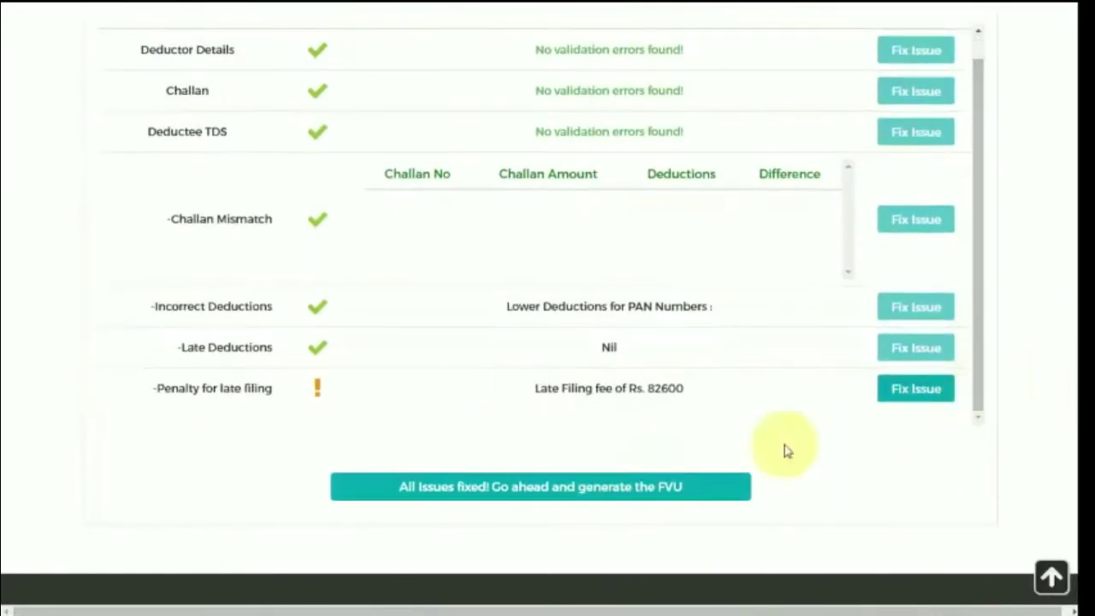
pyautogui.click(571, 498)
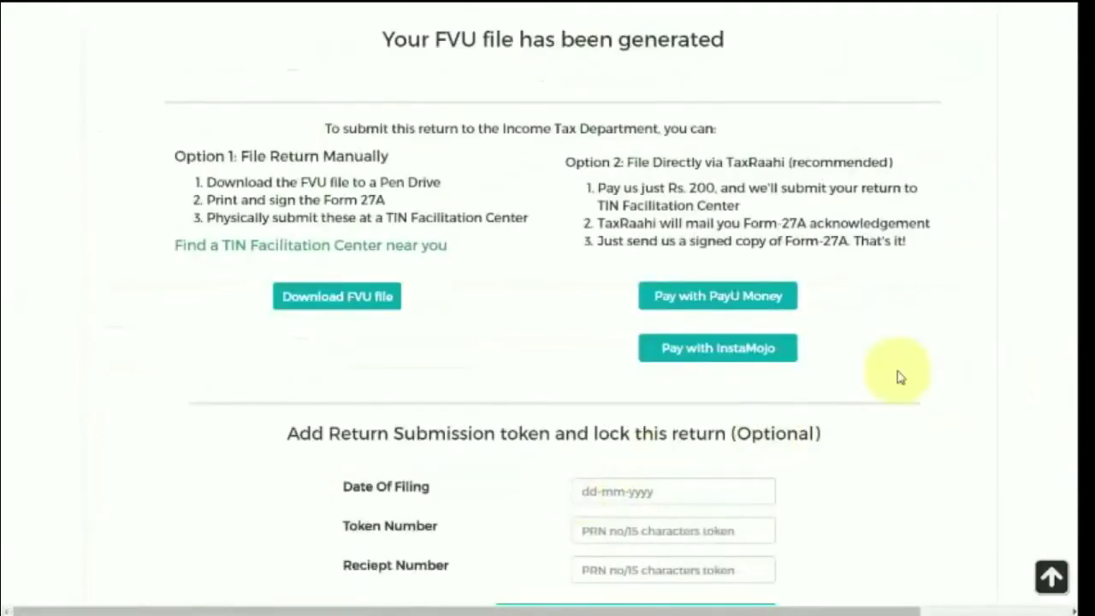
# Look over the FVU generated page, then open the Generate Report tab for Form 24Q, 16 and 16A.
pyautogui.scroll(-1, 1071, 261)
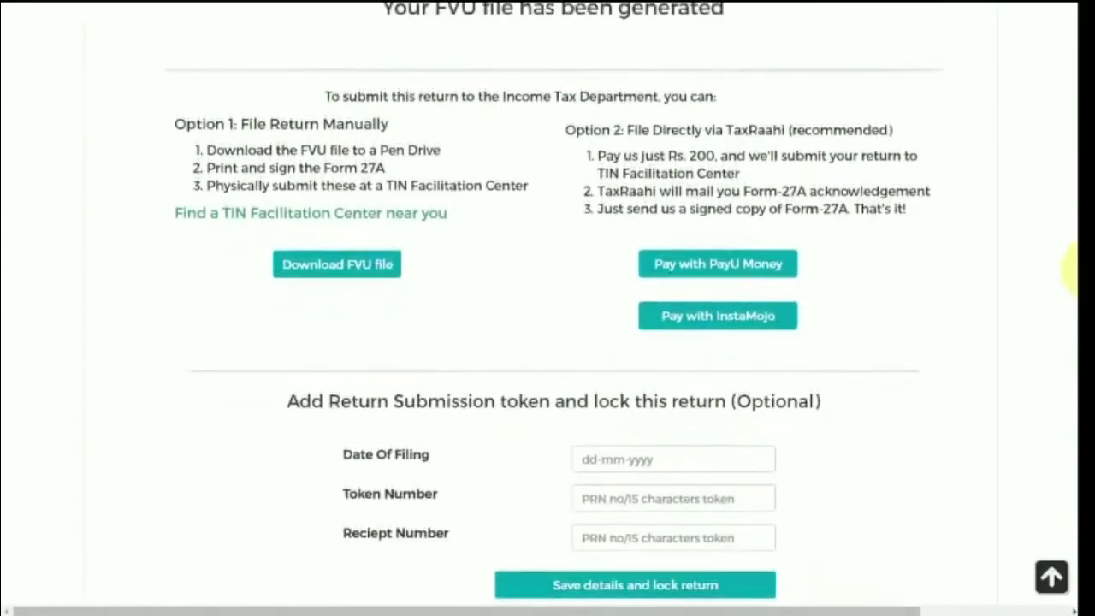
pyautogui.scroll(1, 1065, 257)
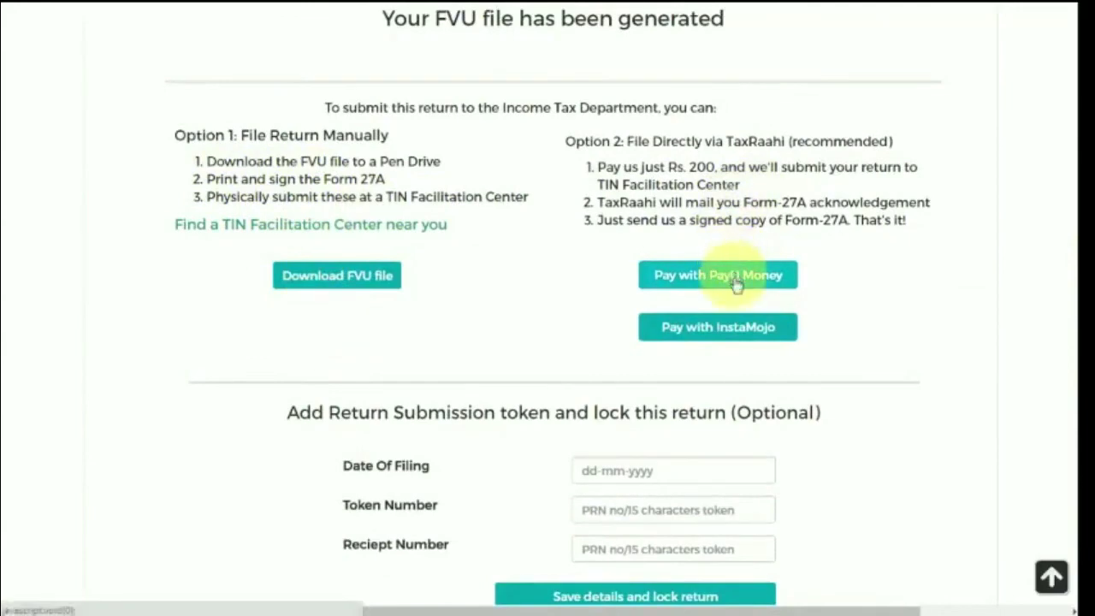
pyautogui.scroll(-2, 1072, 267)
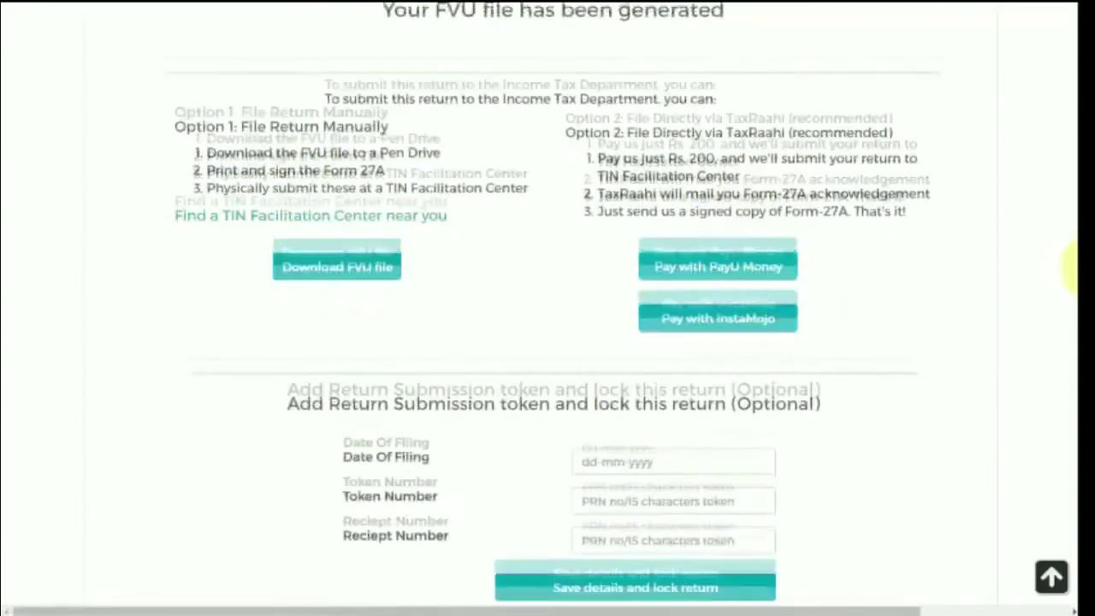
pyautogui.scroll(-2, 1071, 317)
pyautogui.scroll(4, 1070, 300)
pyautogui.scroll(2, 1070, 250)
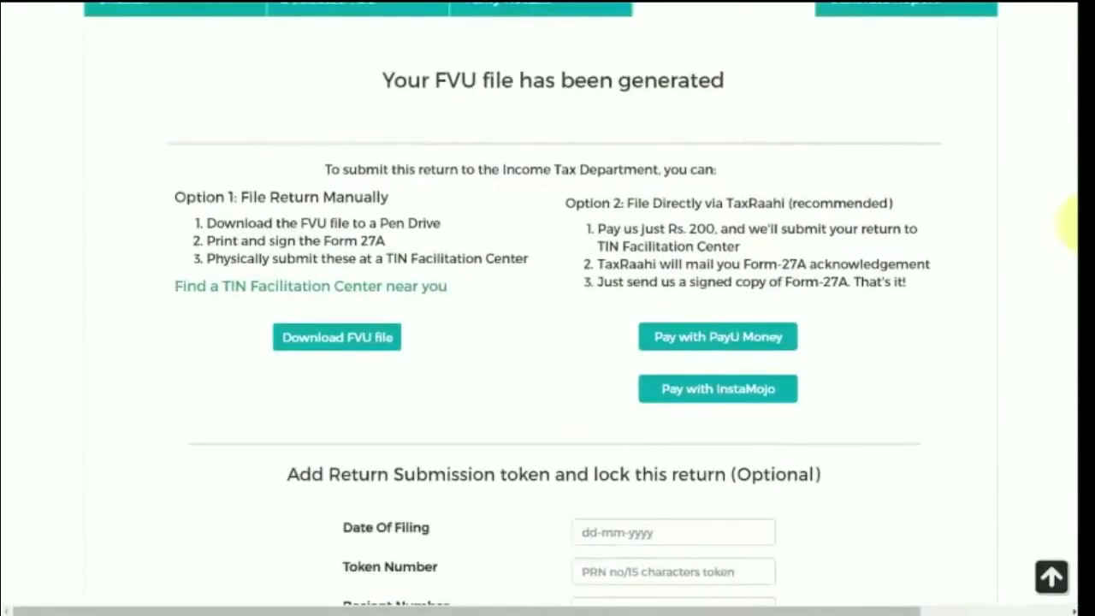
pyautogui.scroll(4, 1069, 224)
pyautogui.scroll(1, 1075, 96)
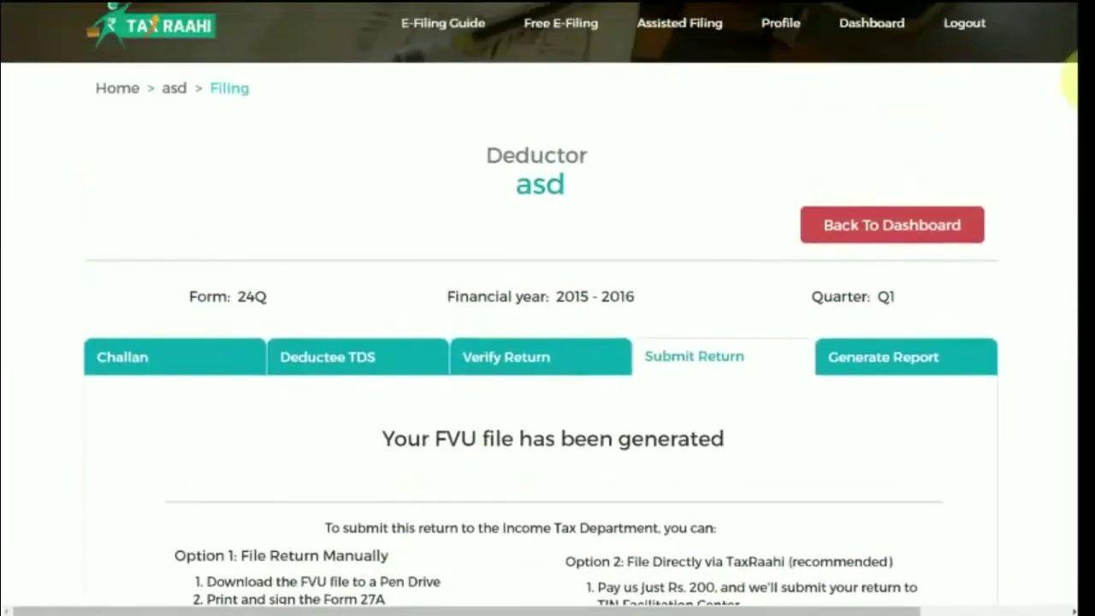
pyautogui.click(947, 368)
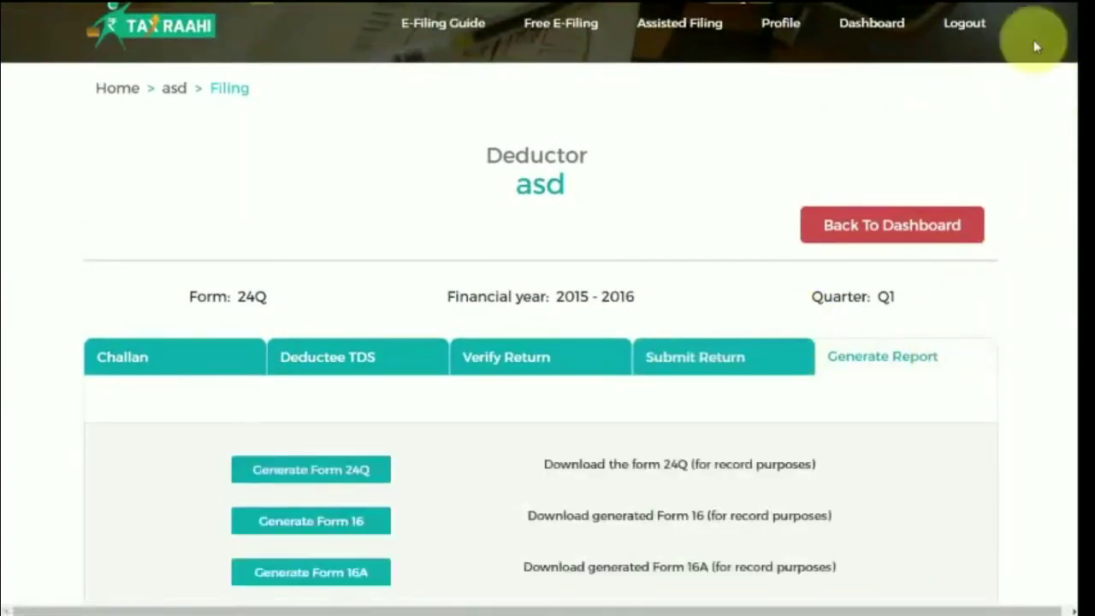